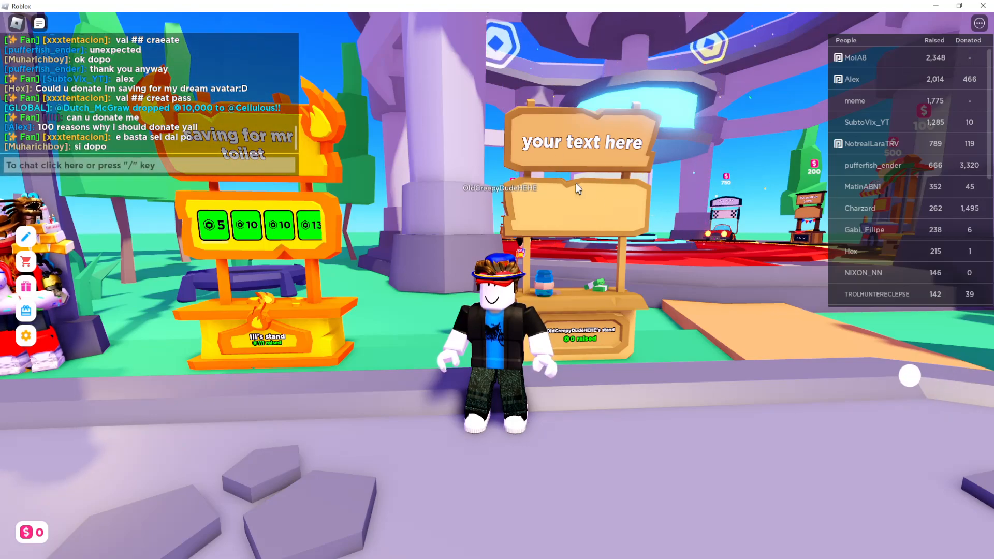
Walk the avatar over beside the empty PLS DONATE stand.
key("w")
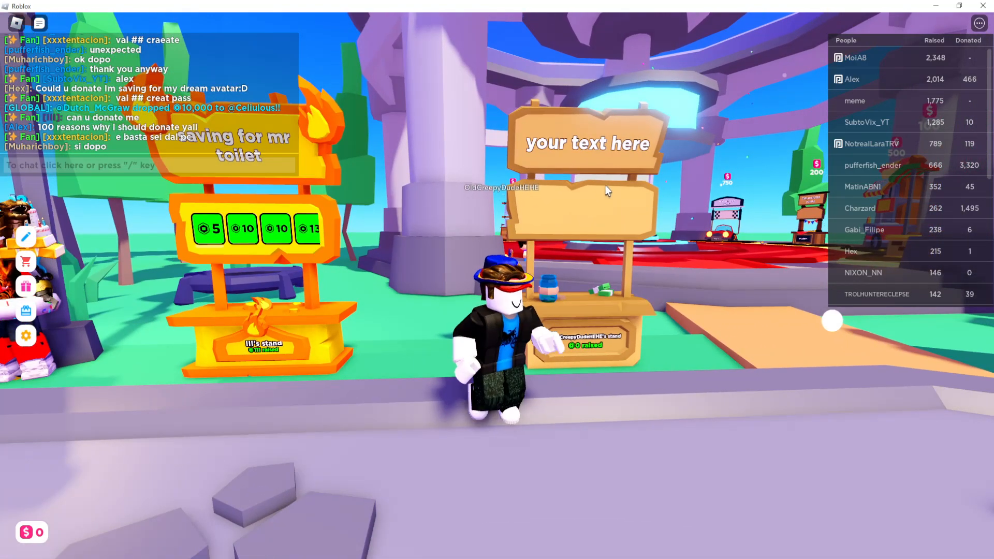
key("a")
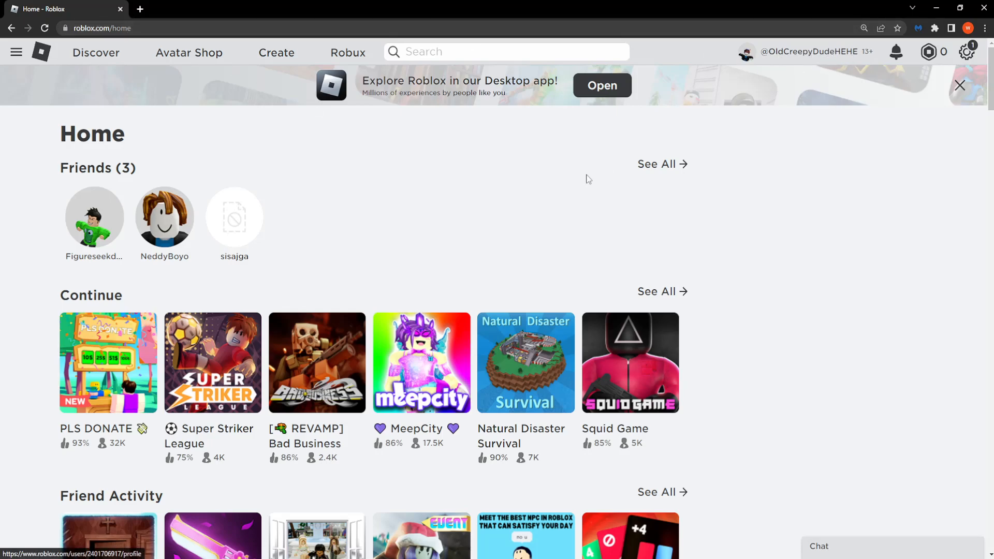
From Create > Manage my experiences, start Create Badge from the experience's options menu.
left_click(277, 51)
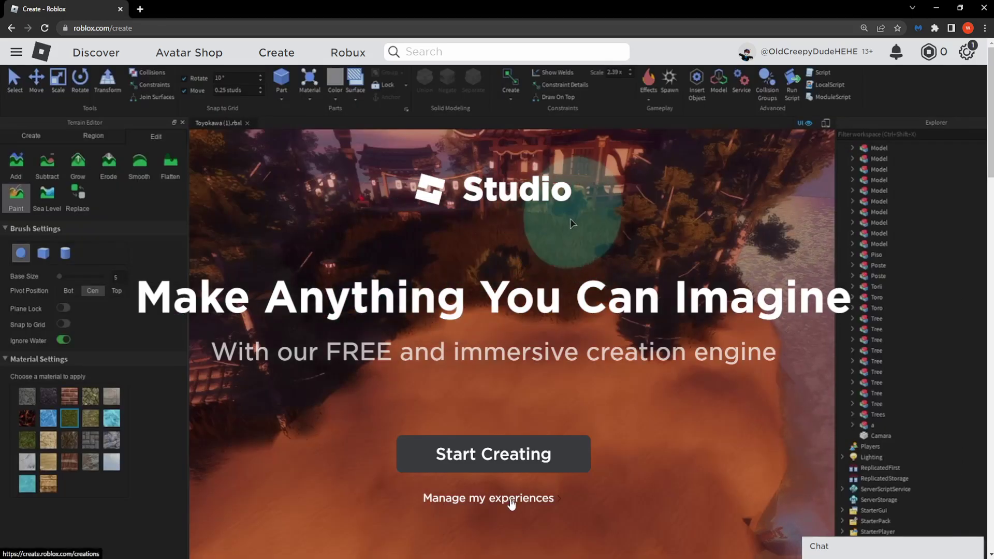
left_click(511, 502)
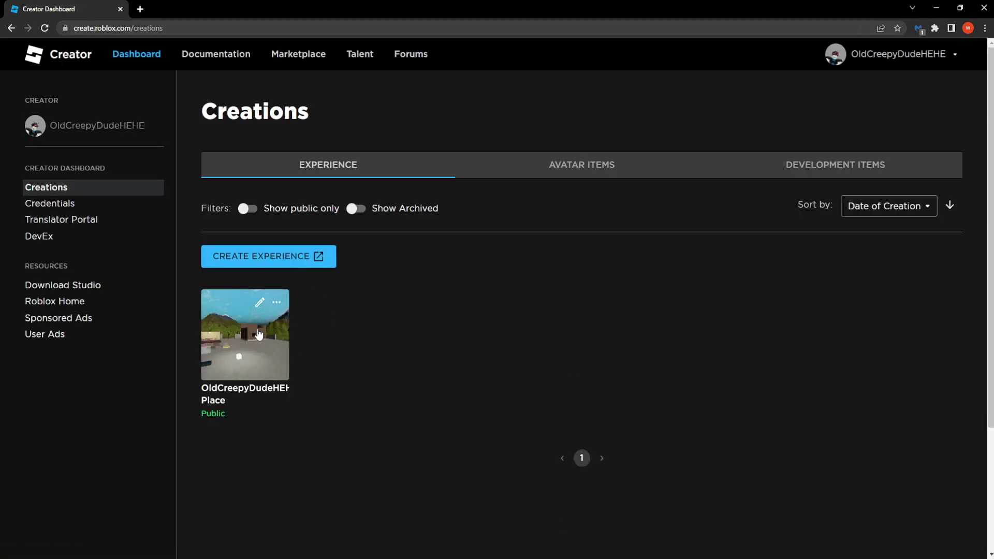
left_click(277, 304)
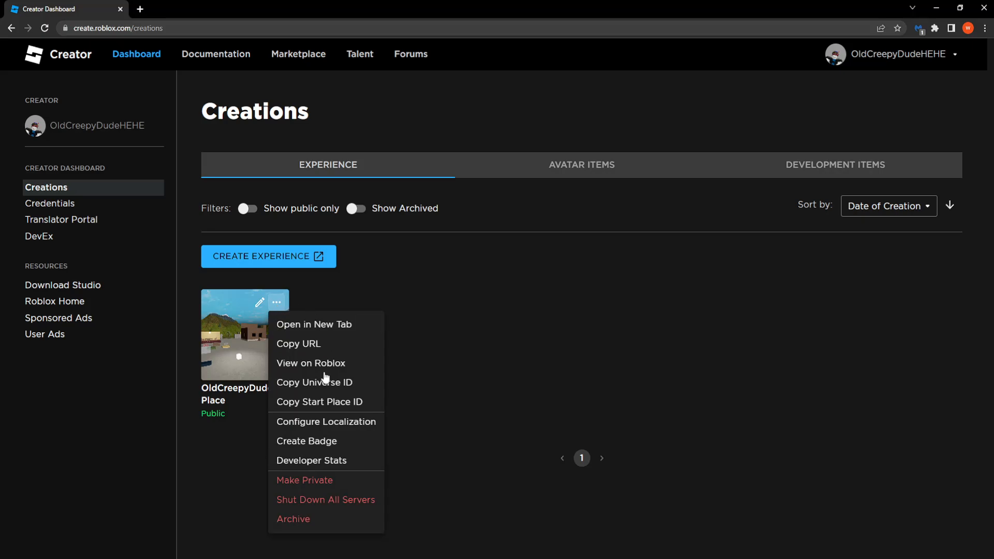
left_click(328, 444)
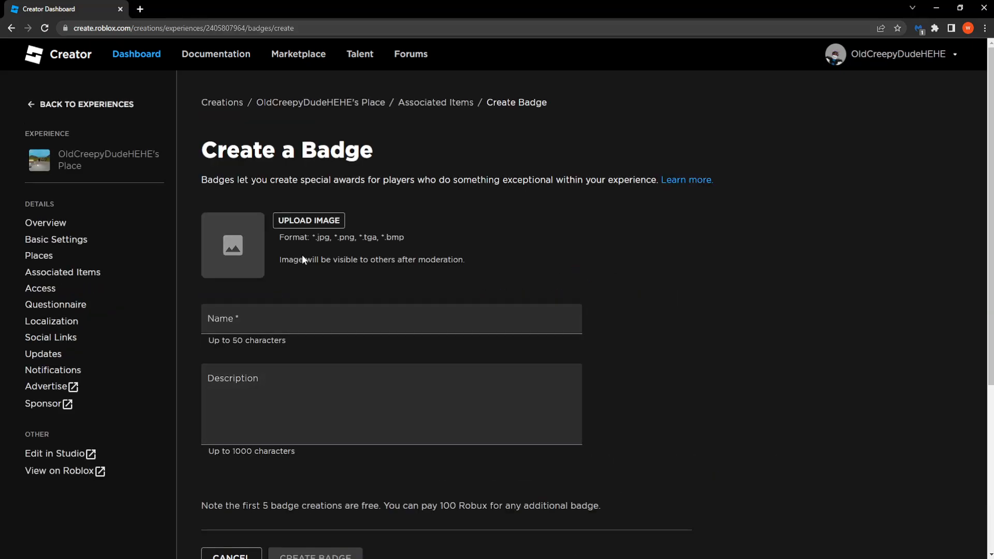
Upload the cartoon character picture from the Programs folder as the badge image.
left_click(334, 224)
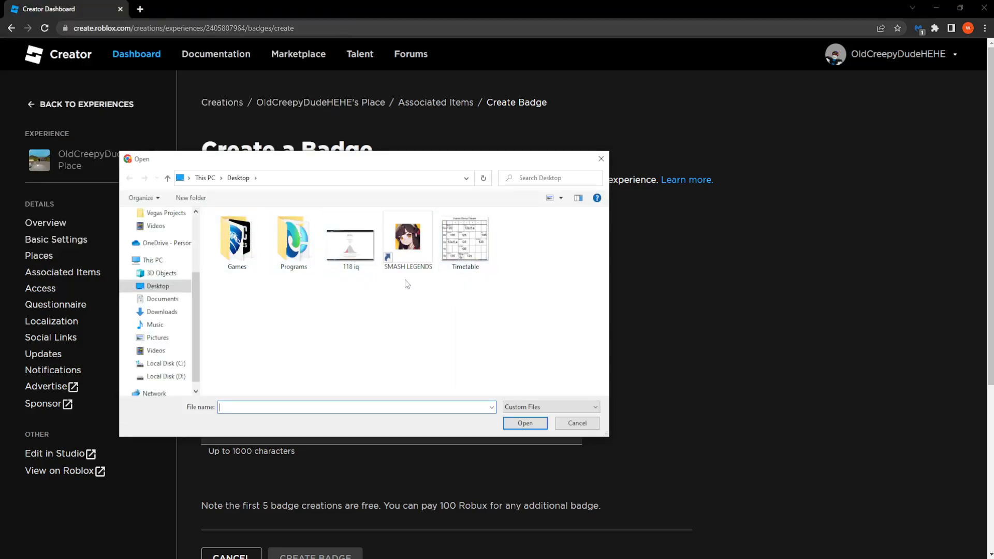
mouse_move(155, 350)
double_click(293, 244)
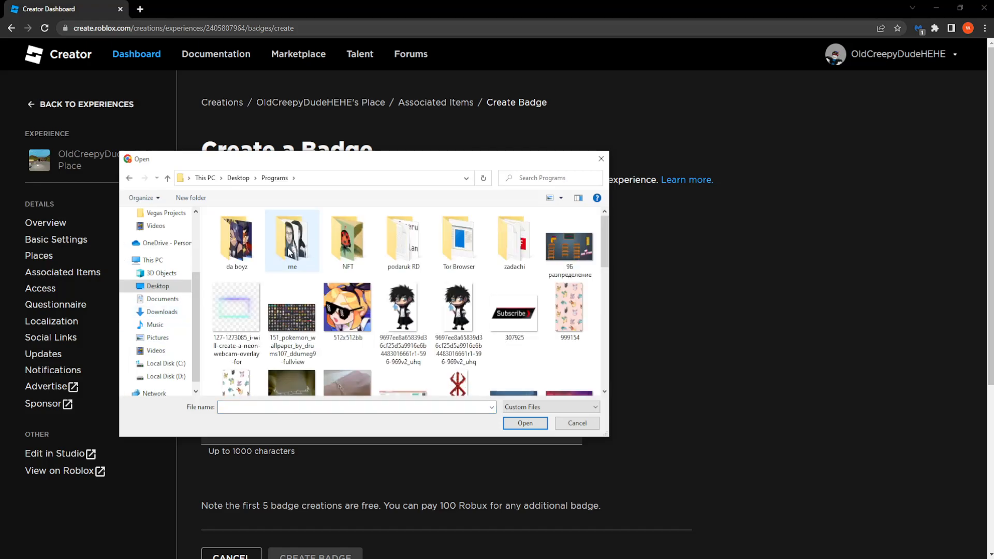
double_click(403, 311)
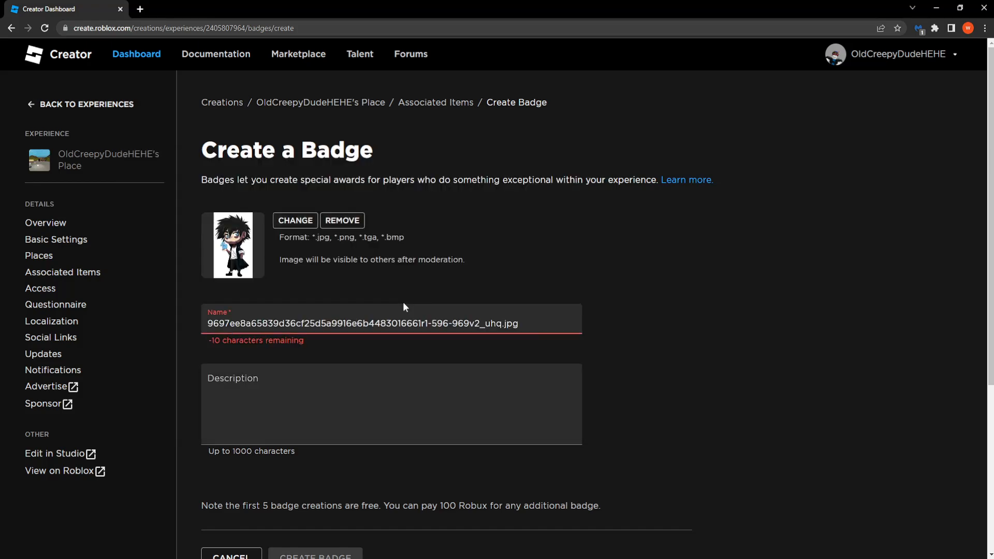
Name the badge 'ty for donating', describe it 'test donation button', and create it.
double_click(385, 323)
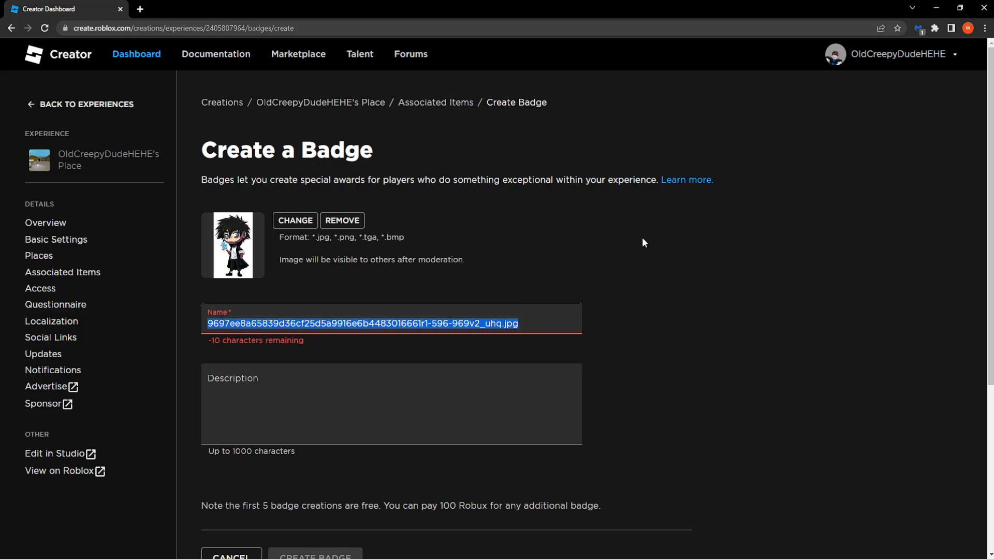
type("ty for")
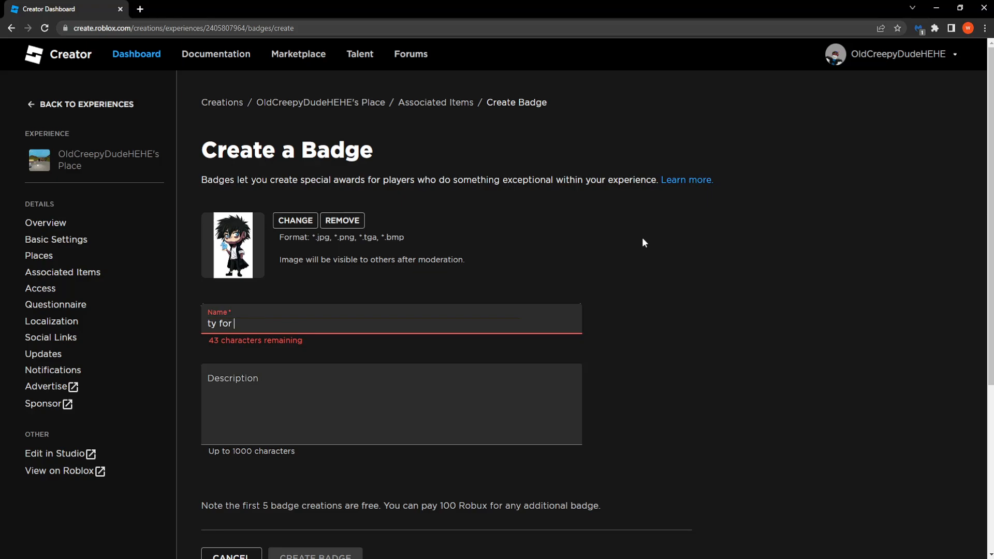
type("ating")
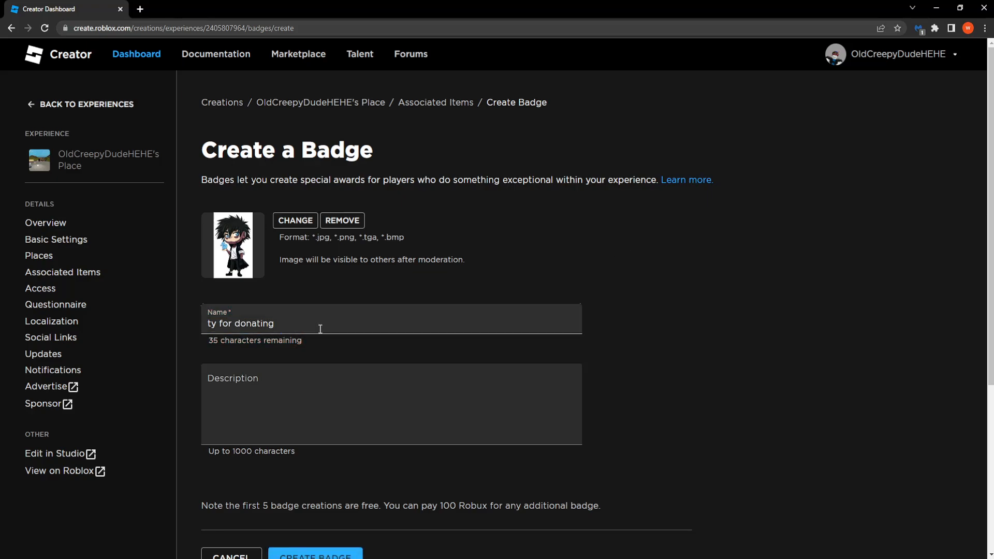
key("Tab")
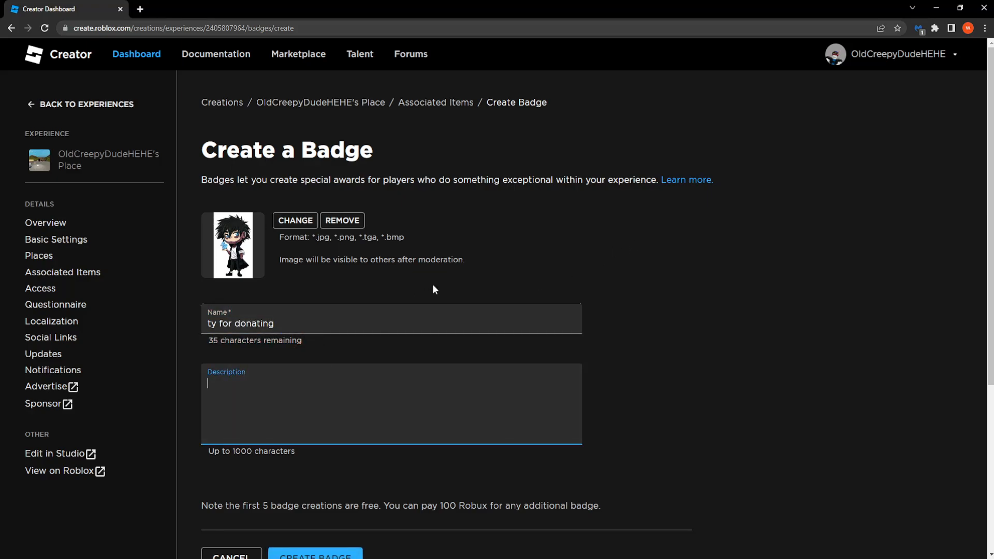
type("test donation")
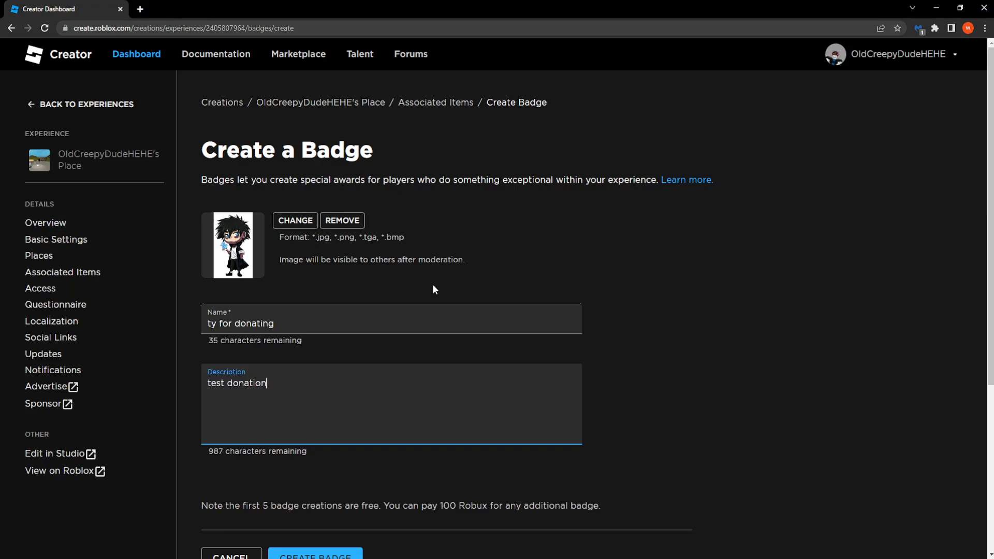
type(" button")
scroll(432, 289, "down", 1)
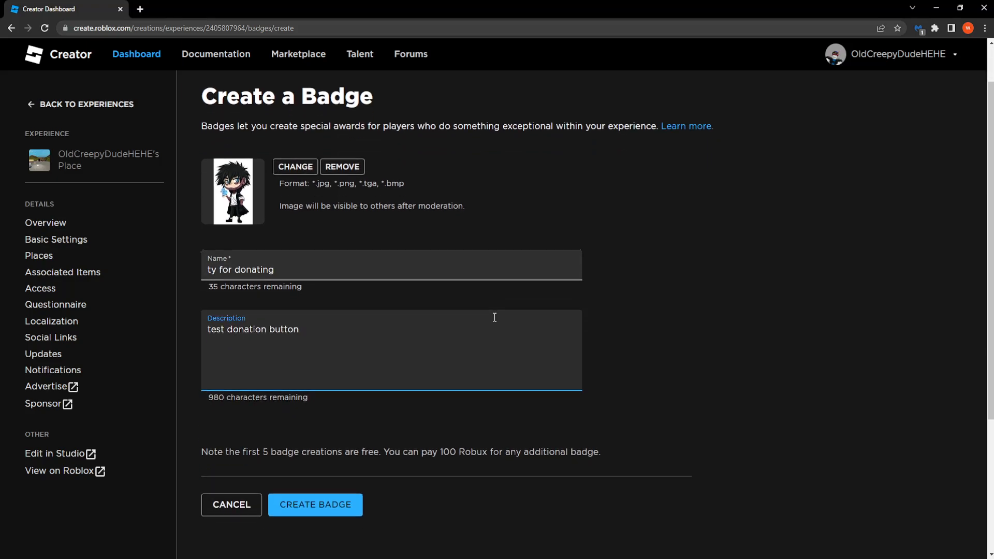
scroll(293, 299, "up", 1)
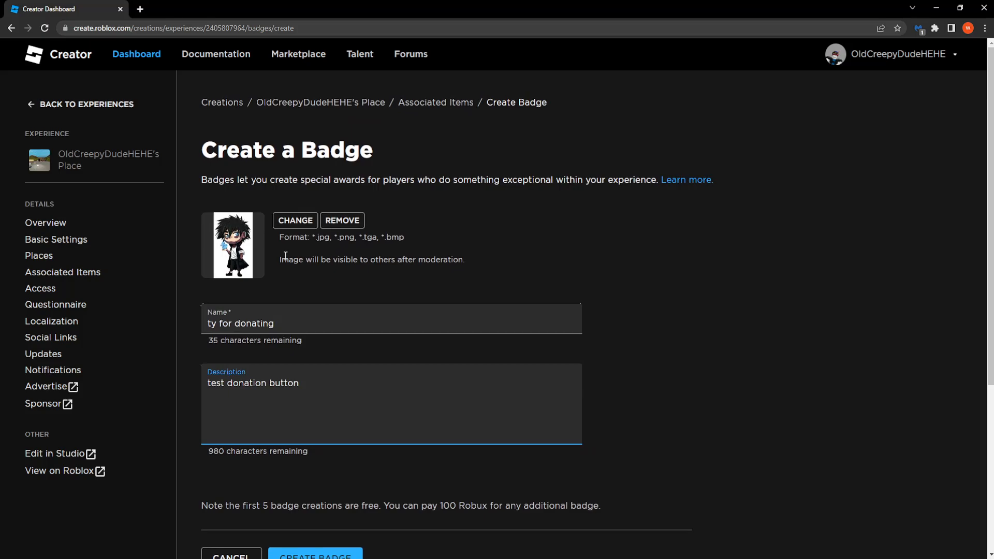
scroll(373, 211, "down", 1)
scroll(373, 211, "down", 1)
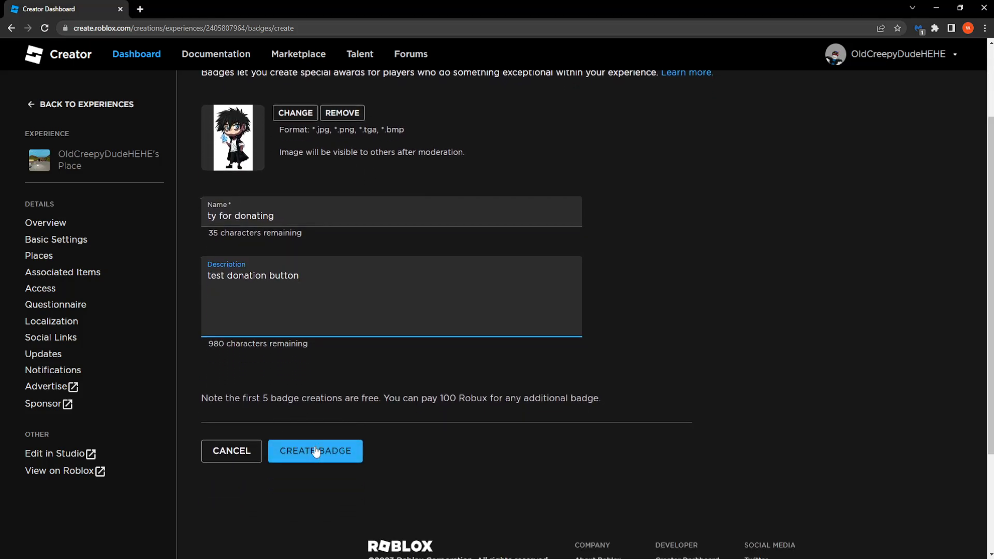
left_click(333, 459)
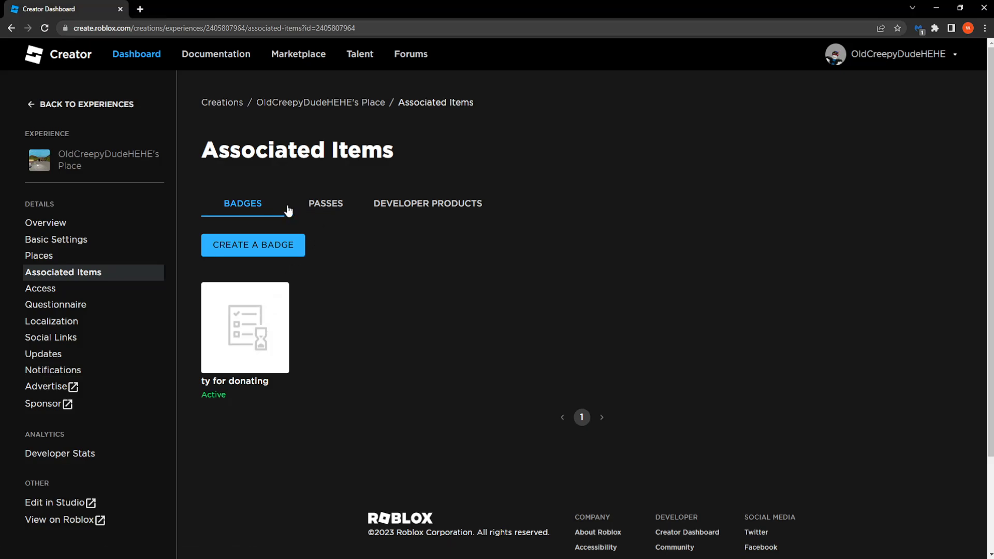
Start a new pass in the Passes tab with the character picture as its icon.
left_click(328, 206)
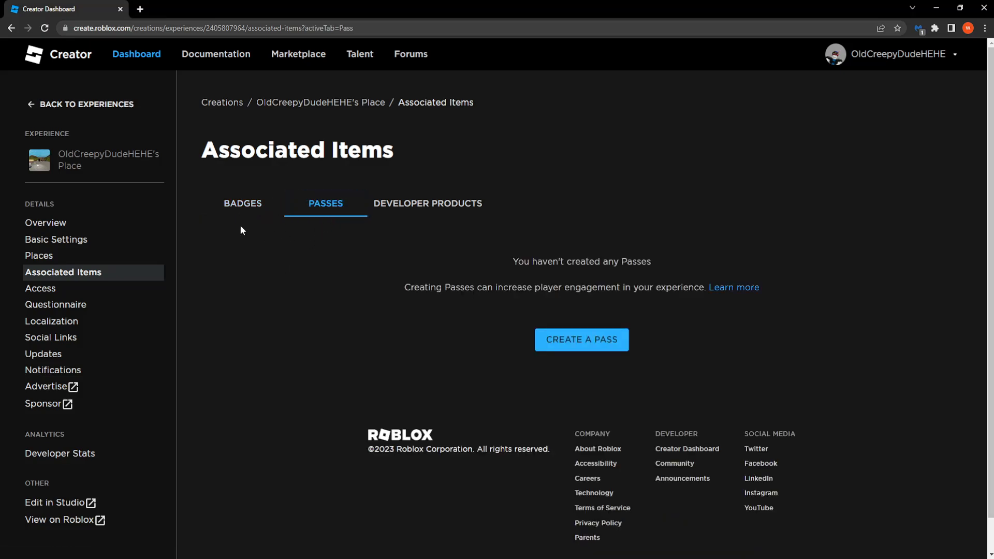
left_click(591, 345)
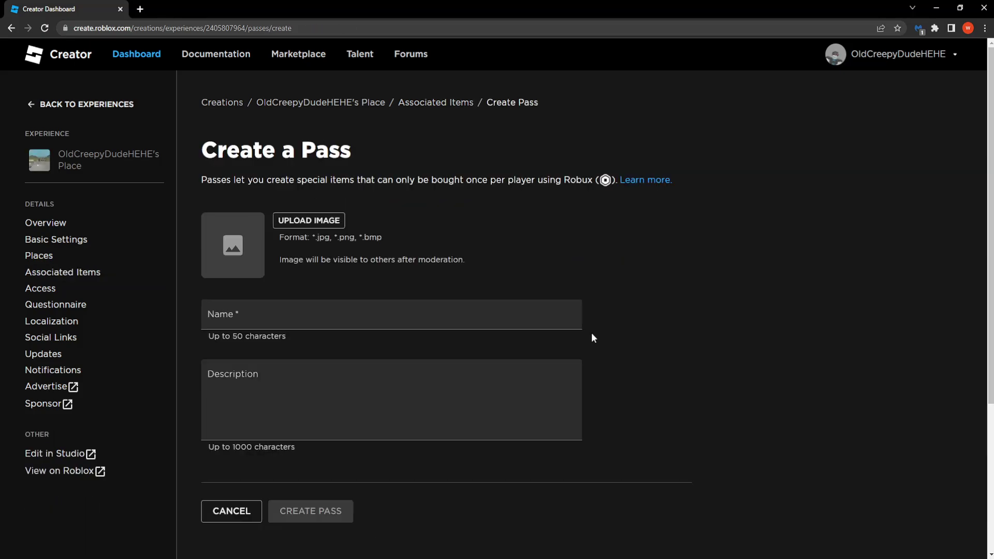
left_click(304, 223)
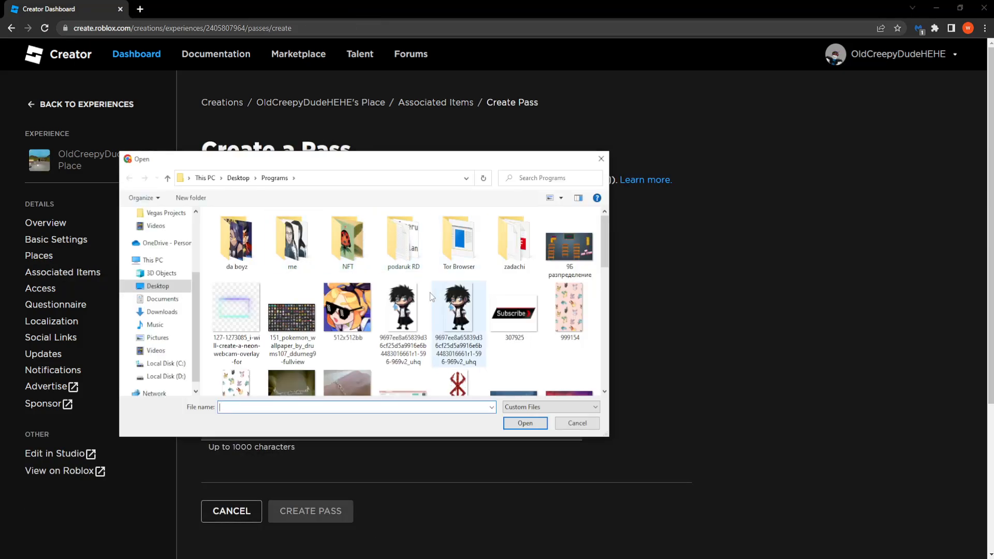
double_click(403, 306)
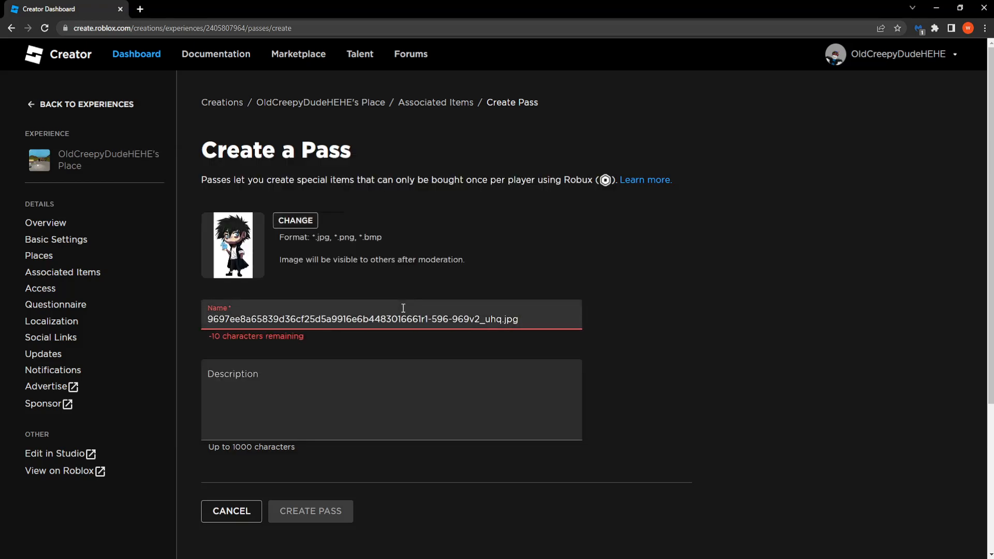
Name the pass 'donation button test', describe it 'ty for donating', and create it.
triple_click(460, 320)
type("do")
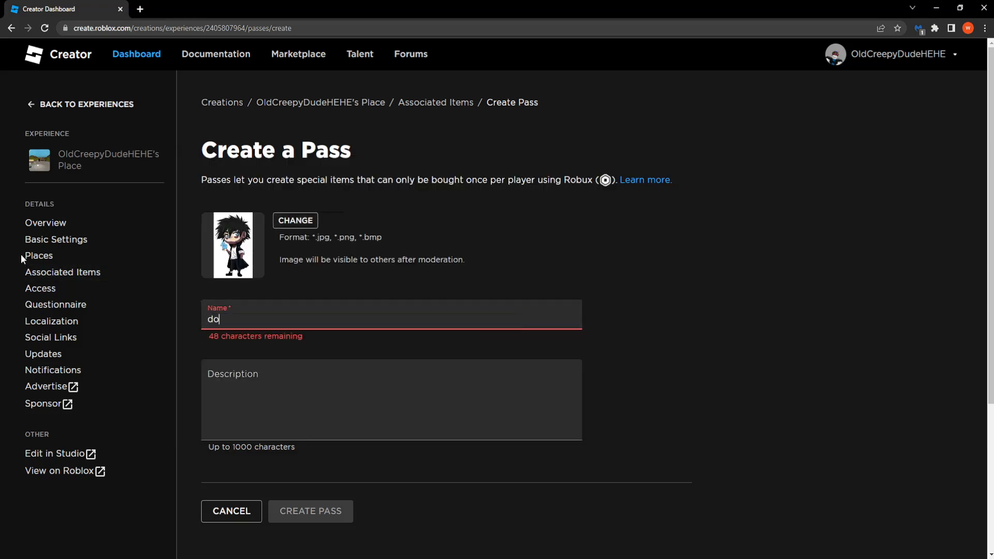
type("n button test")
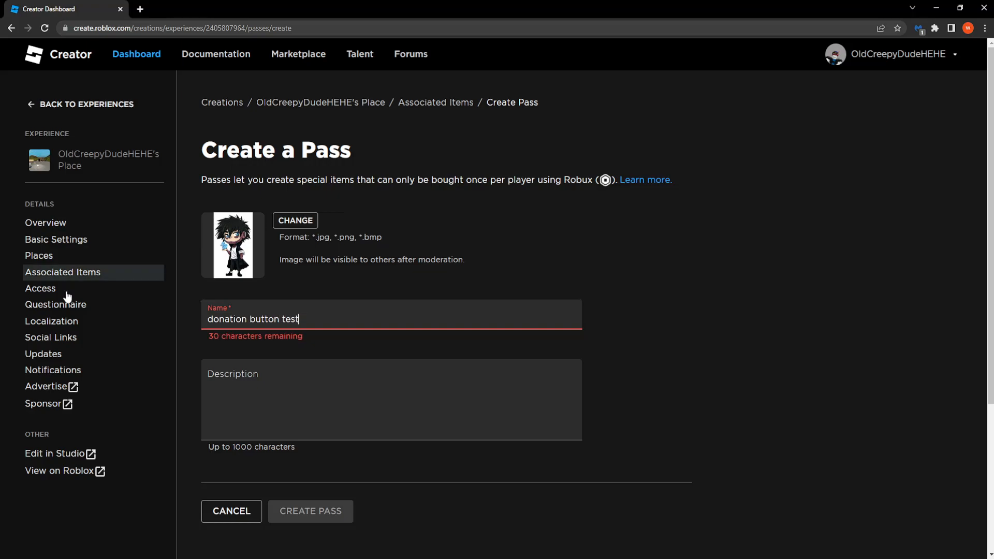
left_click(280, 388)
type("ty for donating")
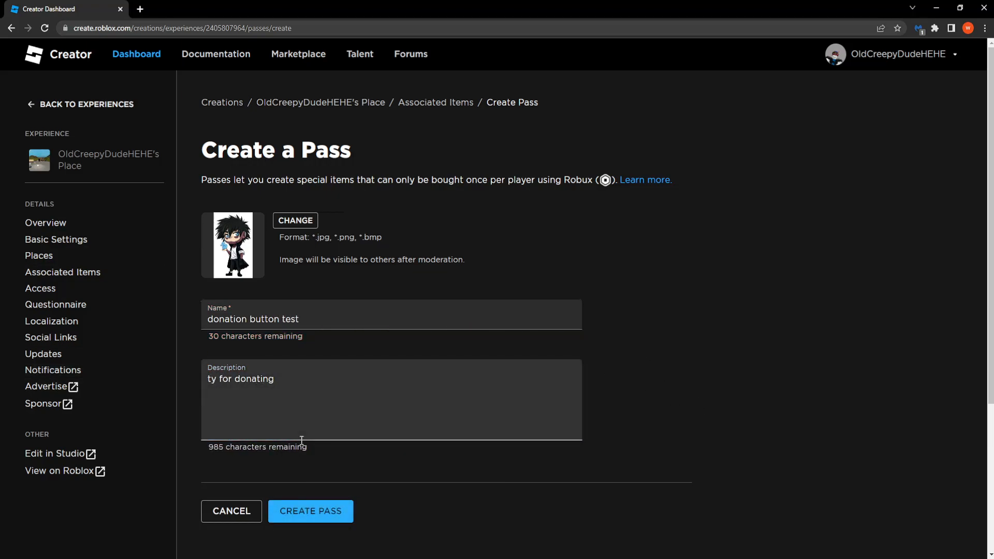
left_click(303, 509)
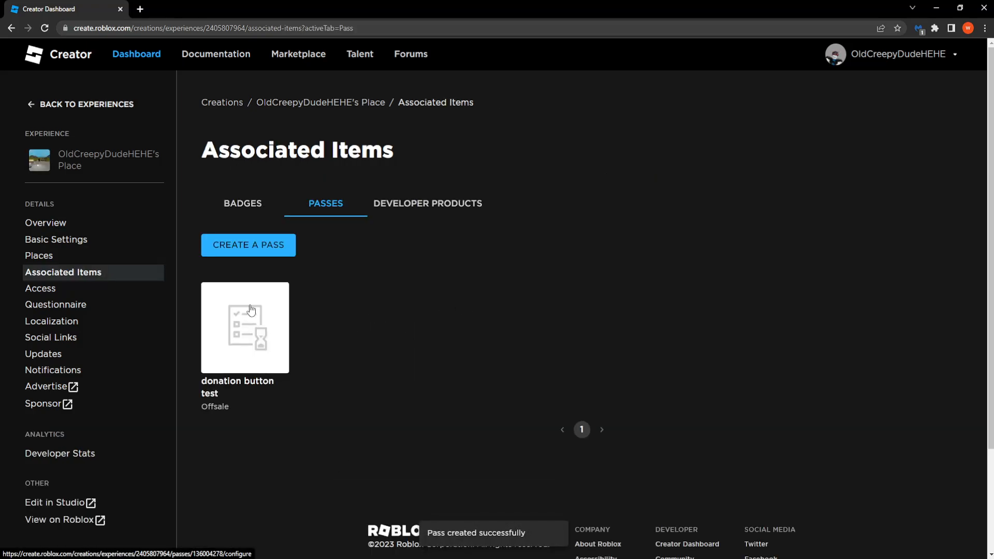
Open the donation button test pass and go to its Sales settings.
left_click(251, 339)
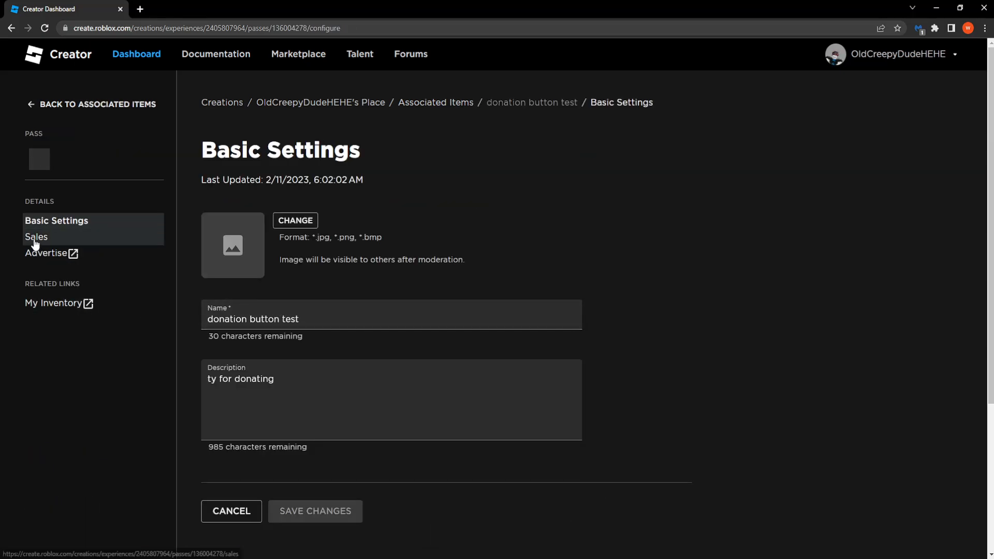
left_click(36, 237)
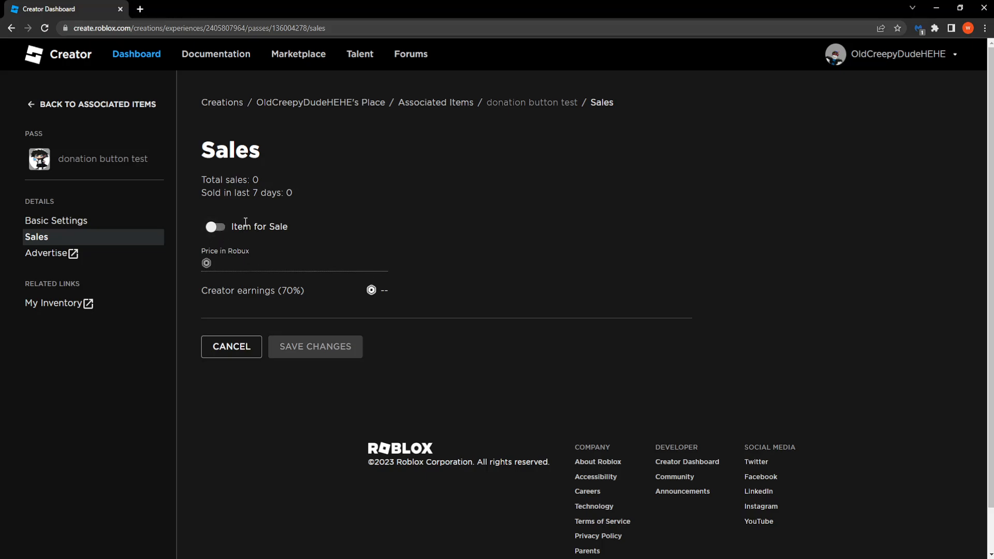
Switch on Item for Sale and enter a price of 10 Robux.
left_click(216, 228)
key("ctrl+plus")
key("ctrl+plus")
key("ctrl+plus")
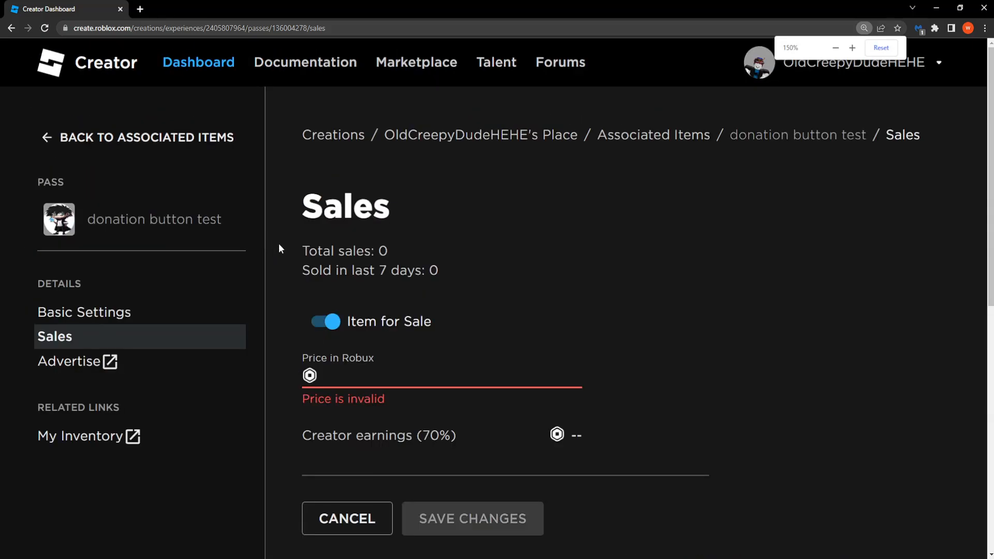
scroll(390, 280, "down", 2)
left_click(347, 273)
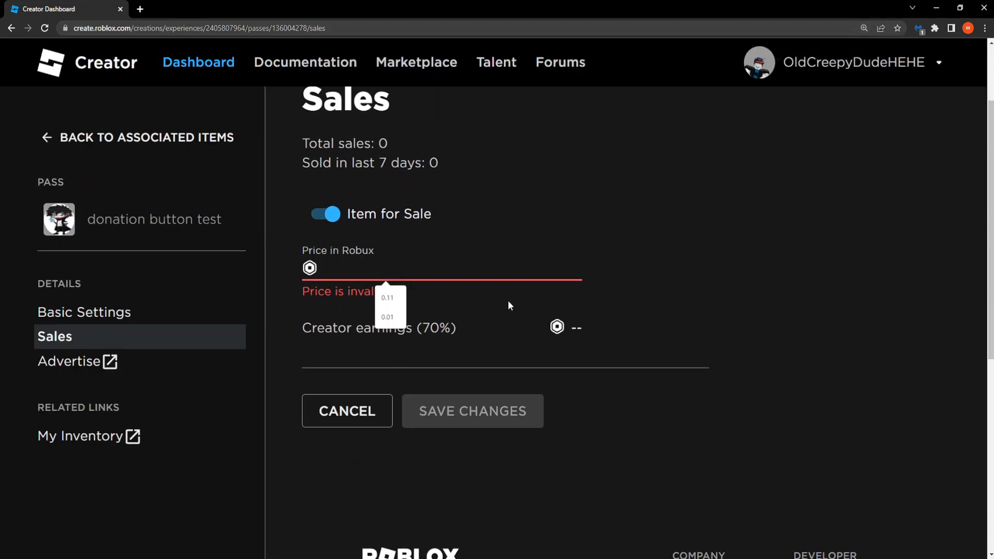
left_click_drag(443, 326, 429, 326)
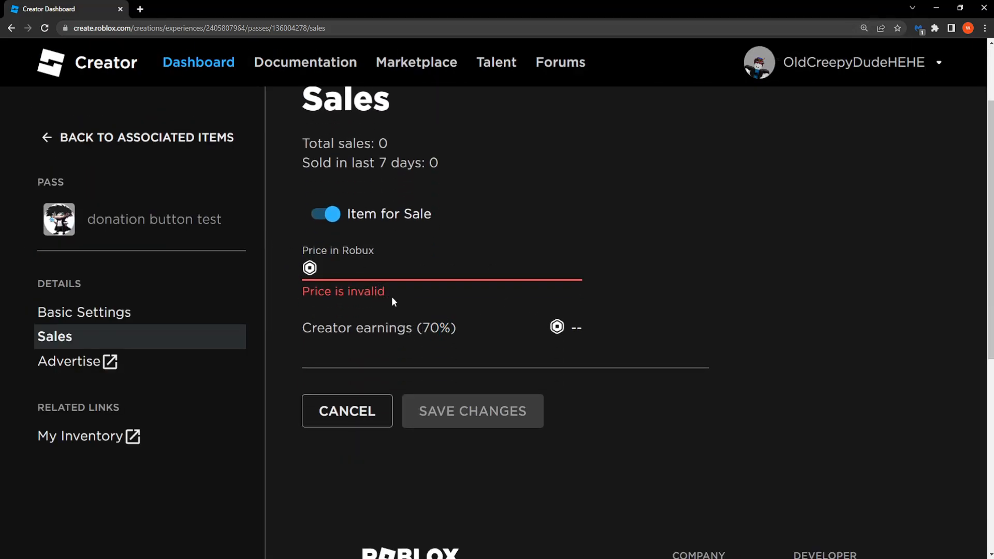
left_click(354, 274)
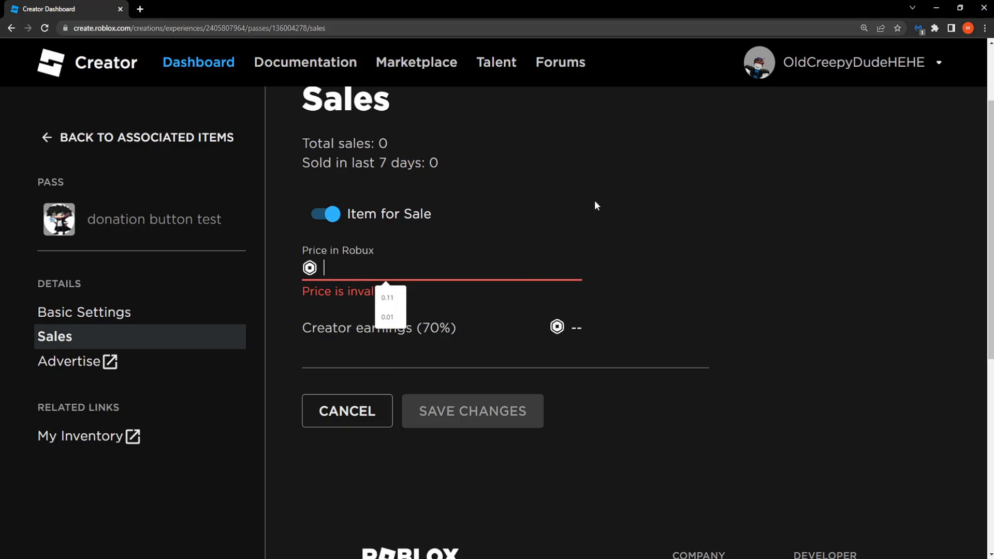
type("10")
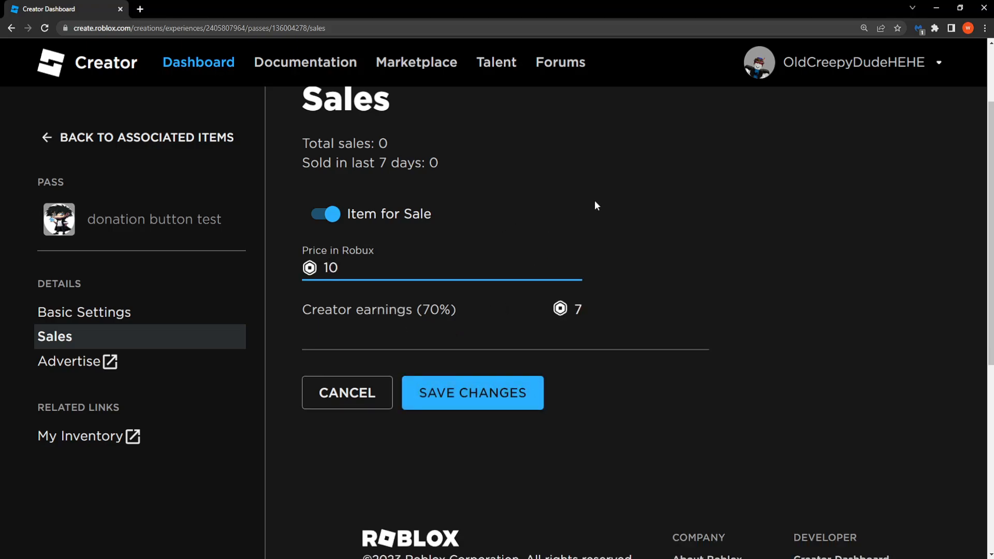
left_click(574, 309)
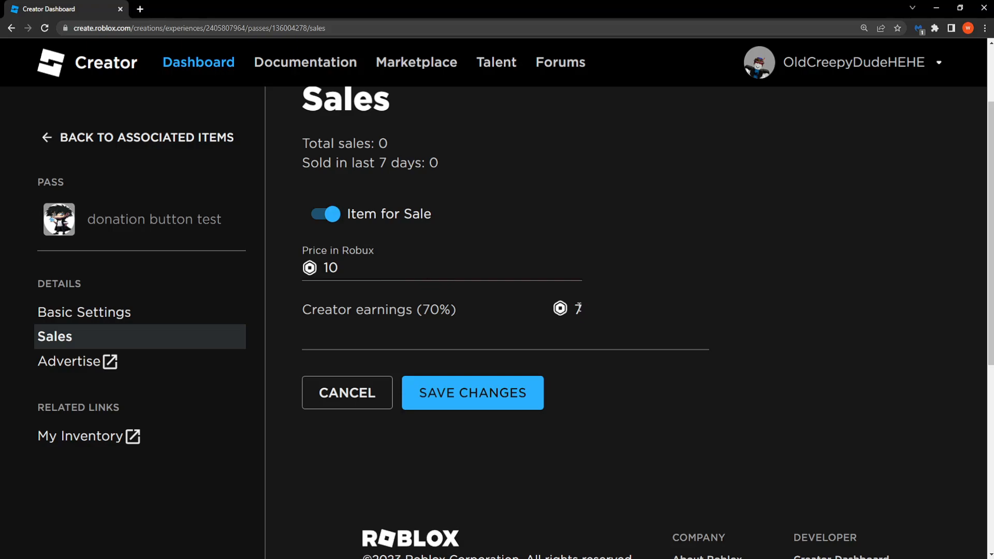
scroll(555, 321, "up", 1)
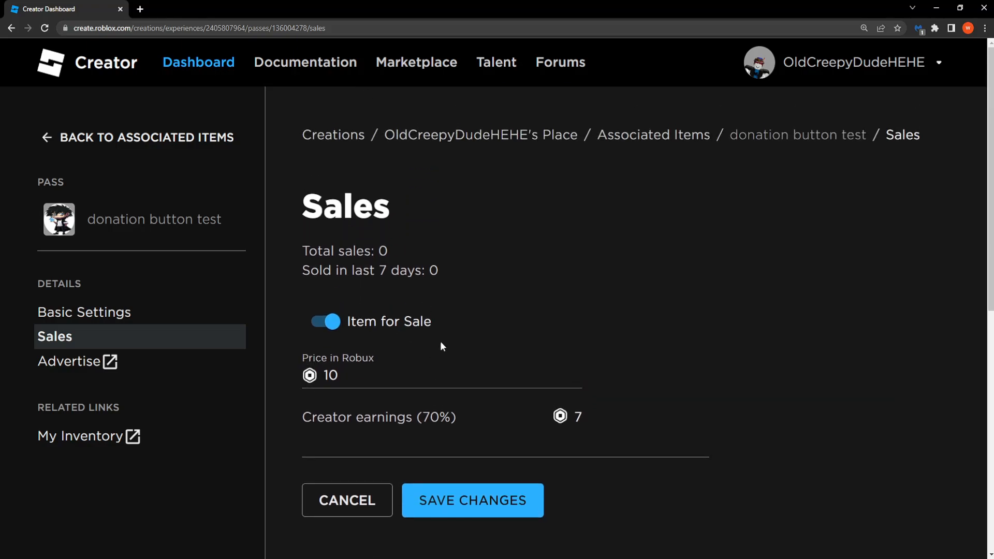
Save the 10 Robux sale price for the pass.
left_click(466, 447)
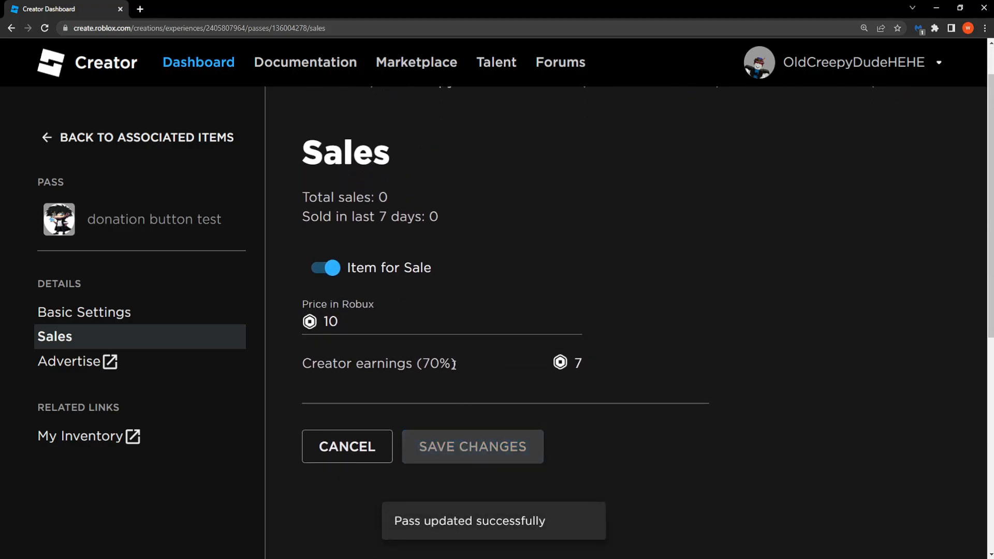
left_click_drag(454, 518, 547, 520)
left_click(364, 348)
scroll(365, 349, "down", 2)
scroll(380, 346, "up", 2)
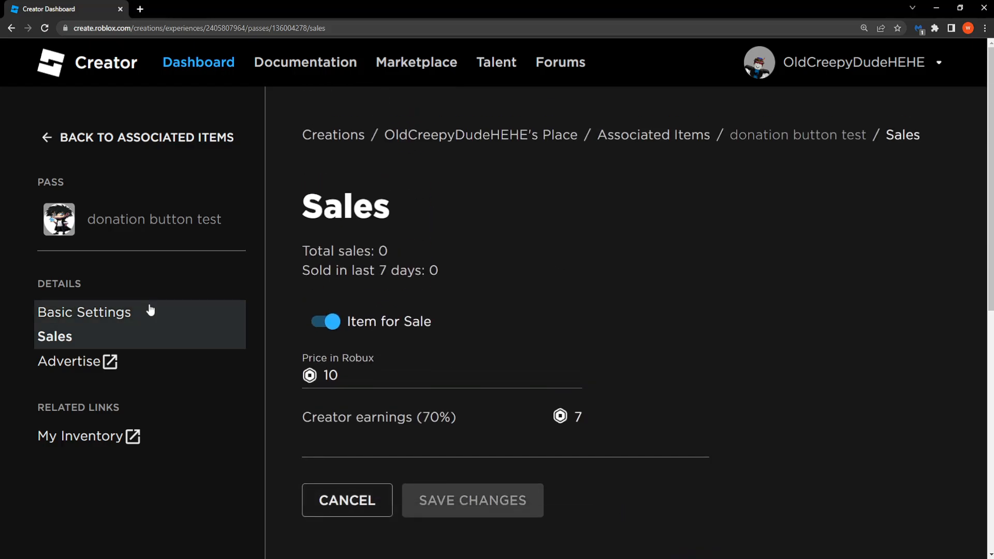
Back in the game, edit the stand and apply a refresh so it loads the new pass.
key("alt+Tab")
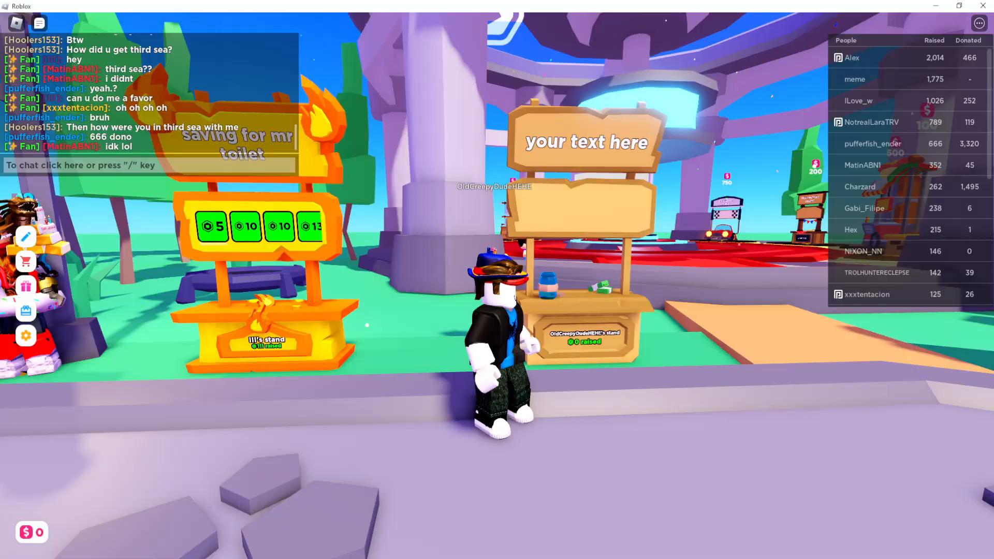
key("w")
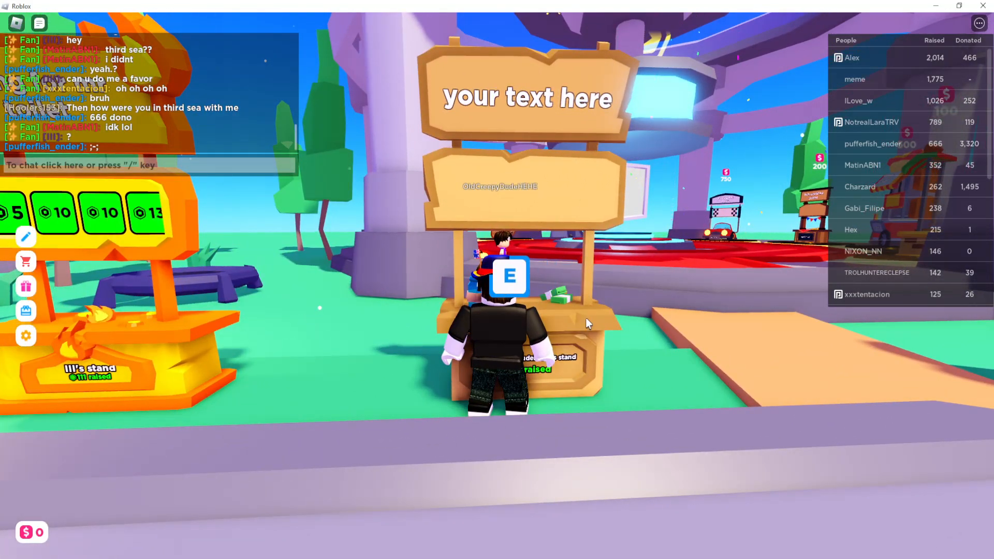
key("e")
left_click(633, 153)
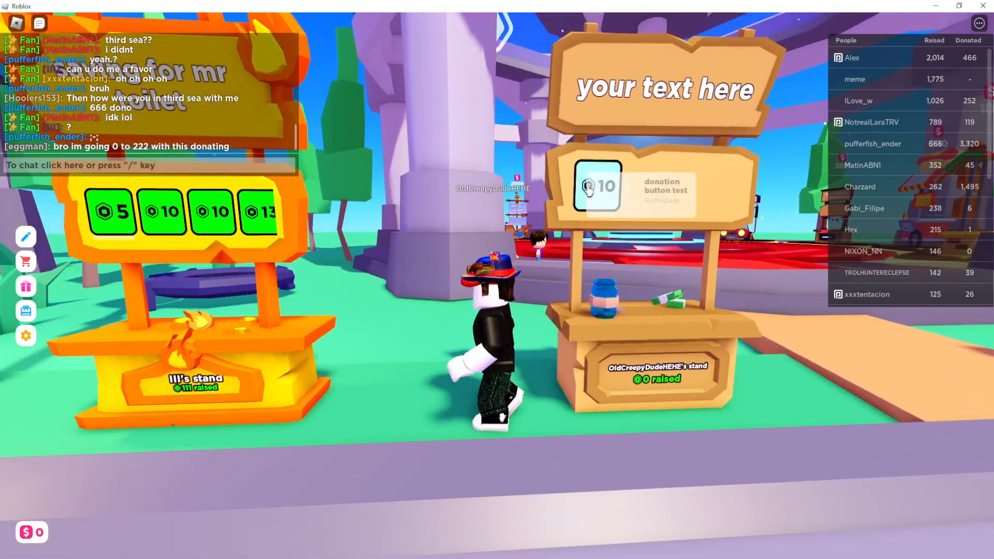
Walk up to the stand and test the 10 Robux donation button, reported as already owned.
left_click_drag(568, 209, 562, 195)
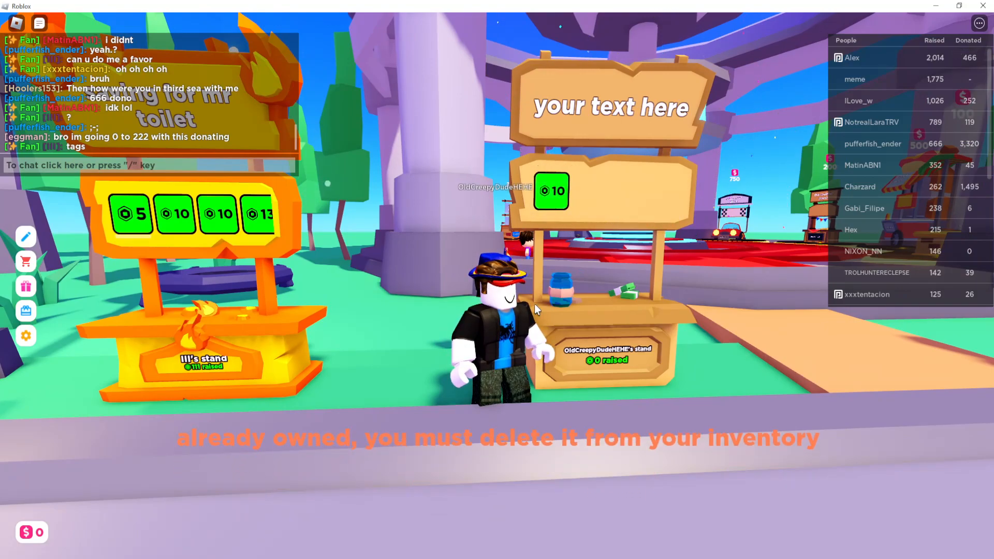
key("w")
left_click(552, 229)
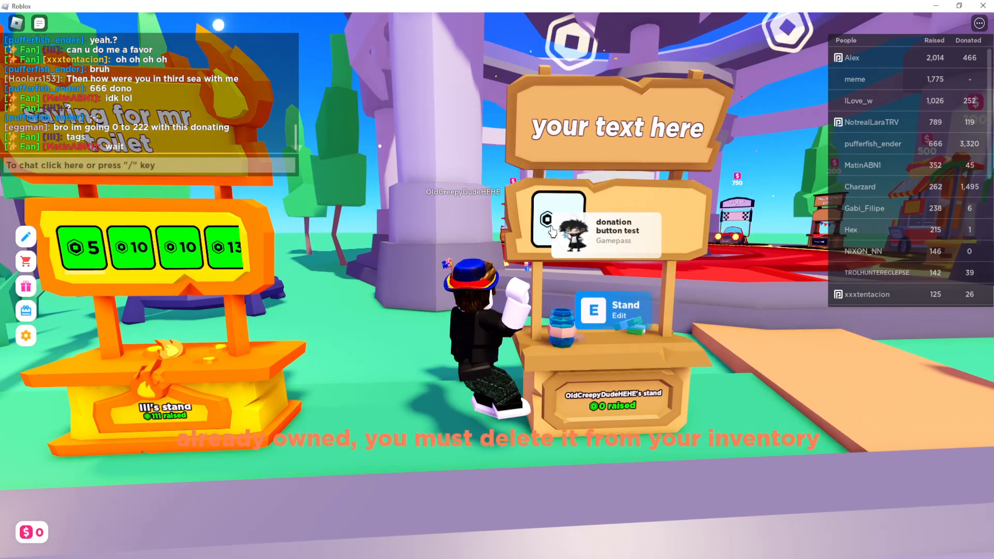
left_click_drag(551, 230, 613, 196)
left_click(613, 196)
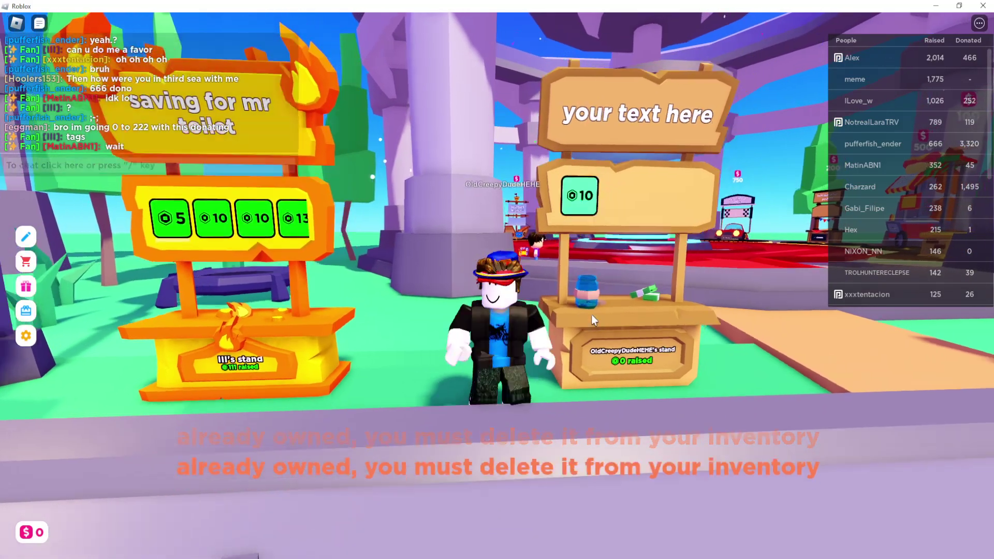
Move the character around the stand and turn it to face the camera.
left_click_drag(591, 314, 468, 265)
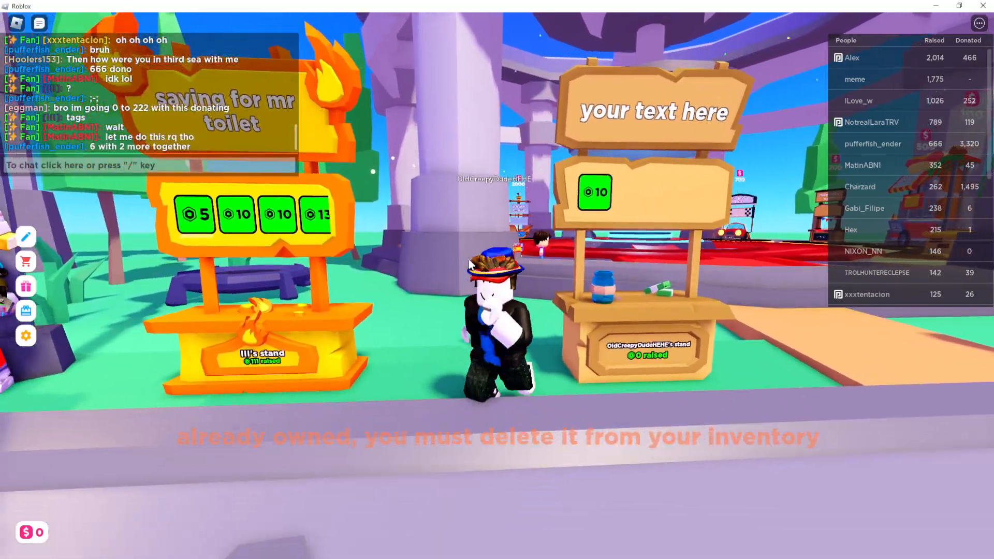
key("d")
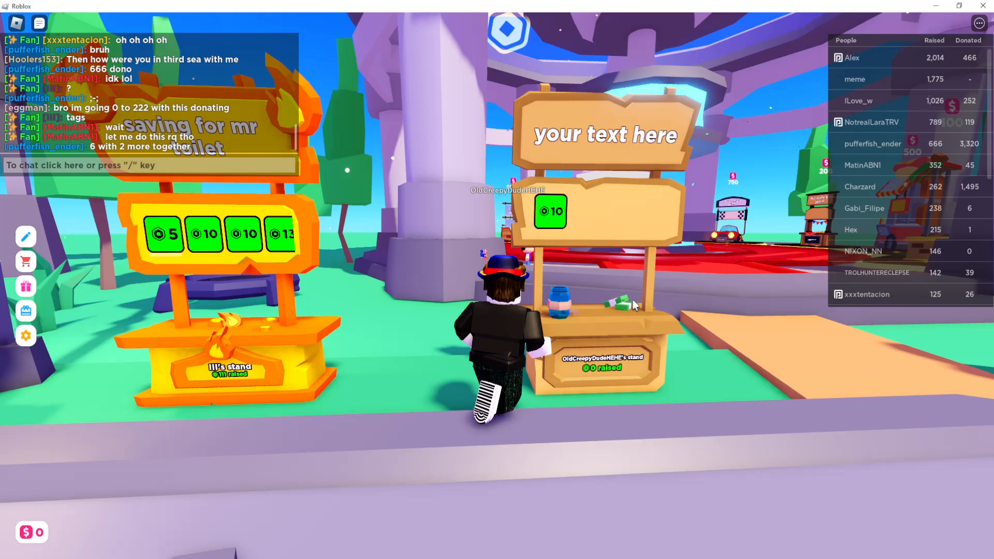
key("s")
key("w")
key("s")
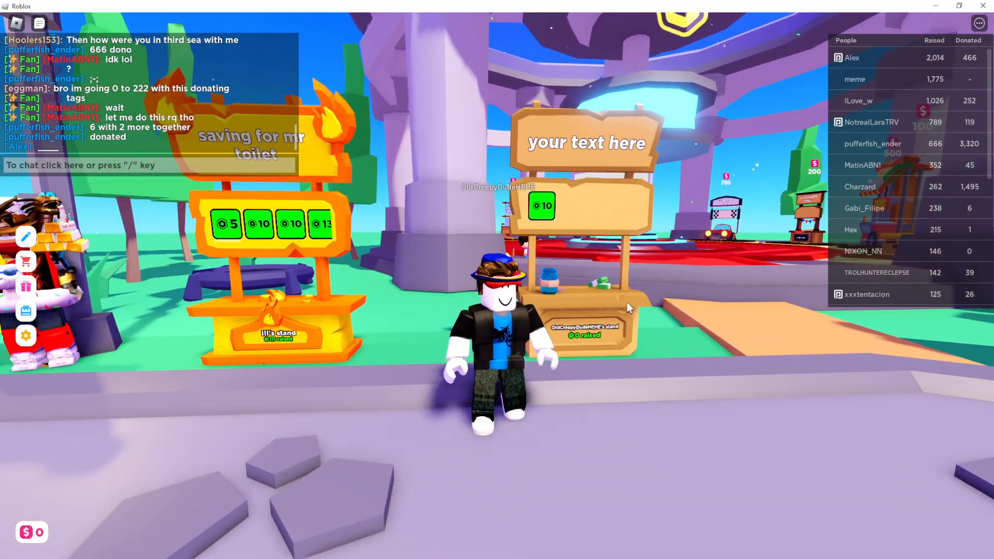
key("w")
key("s")
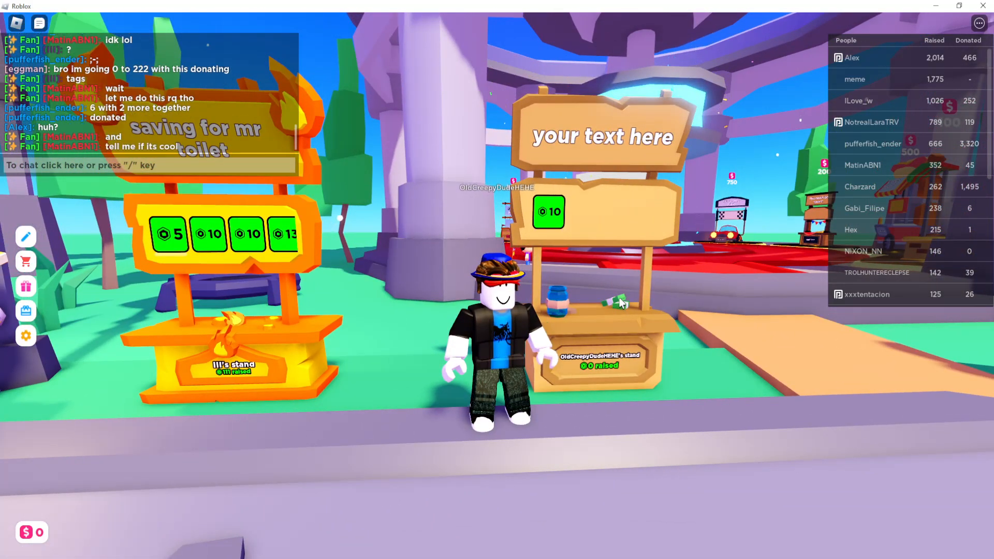